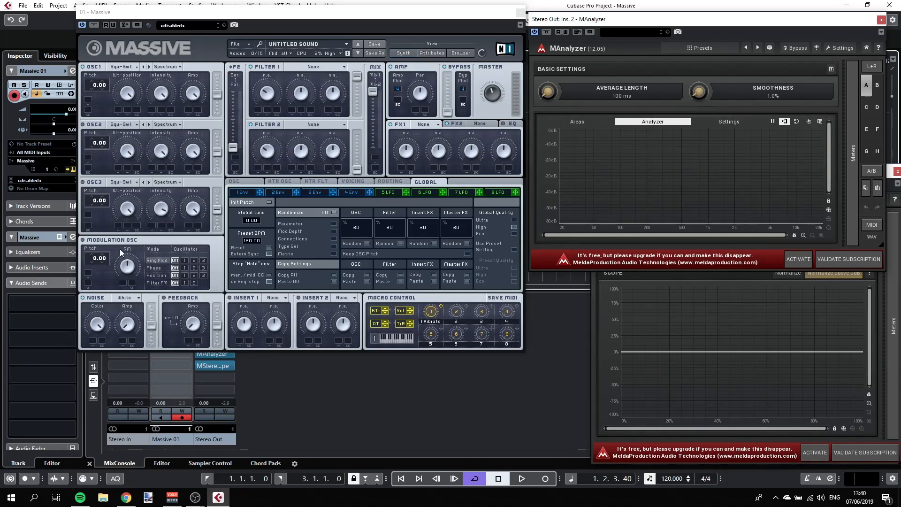
In the modulation oscillator, route Ring Mod to oscillator 1, Phase to oscillator 2 and Position to oscillator 3
left_click(157, 275)
left_click(156, 261)
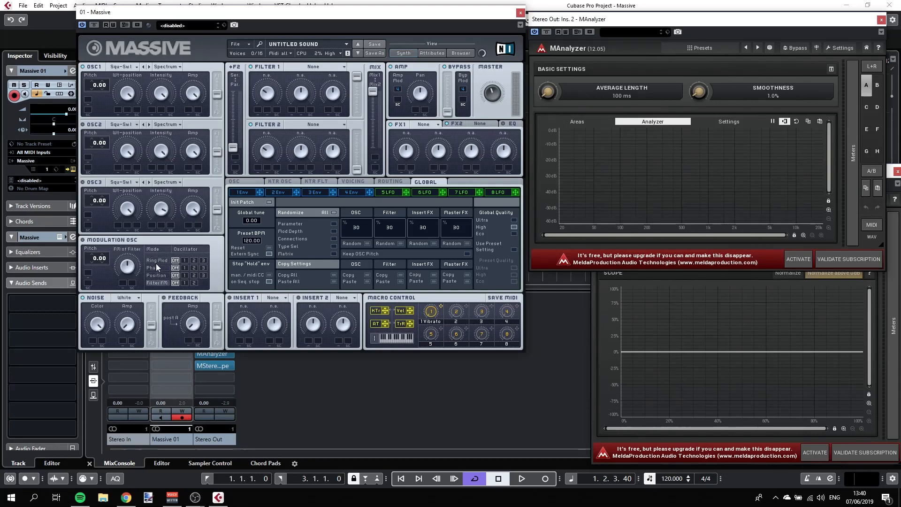
left_click(184, 261)
left_click(202, 261)
left_click(194, 268)
left_click(203, 275)
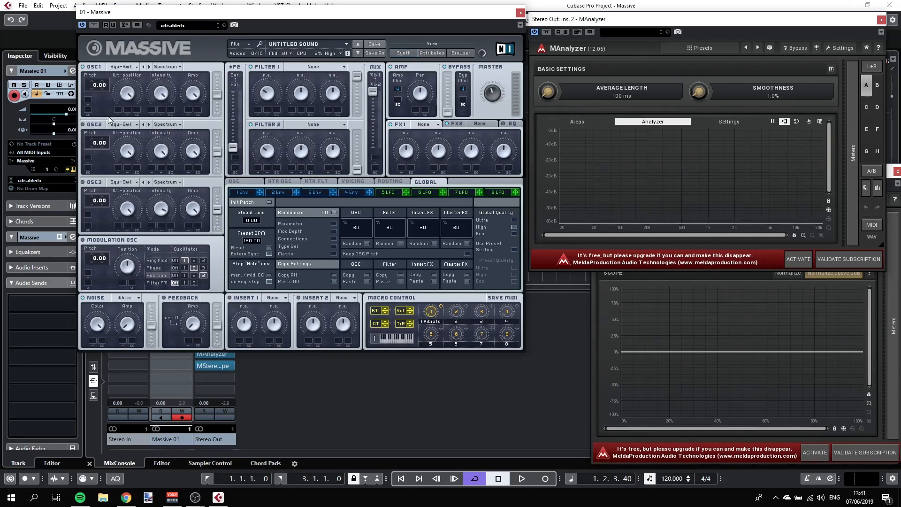
Set oscillator 1's wavetable to Sin-Square, select Ring Mod in the modulation oscillator and vary the RM amount
left_click(124, 67)
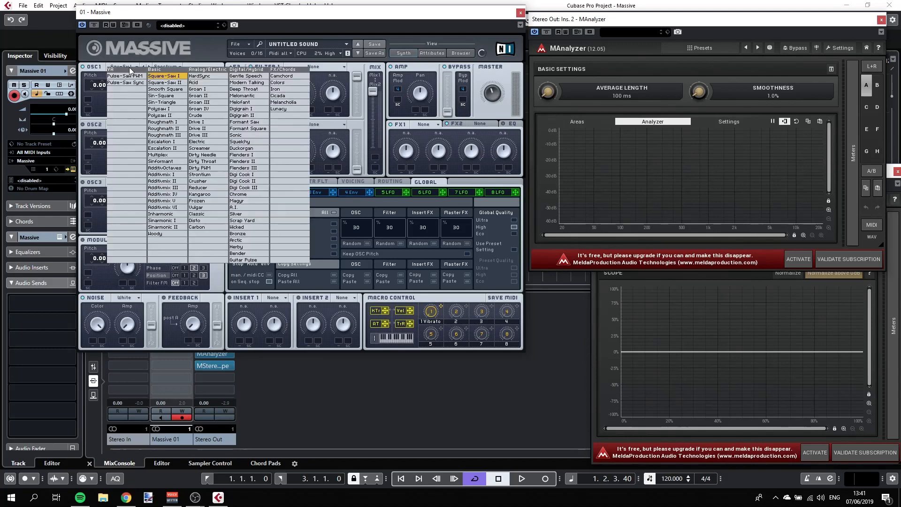
left_click(162, 95)
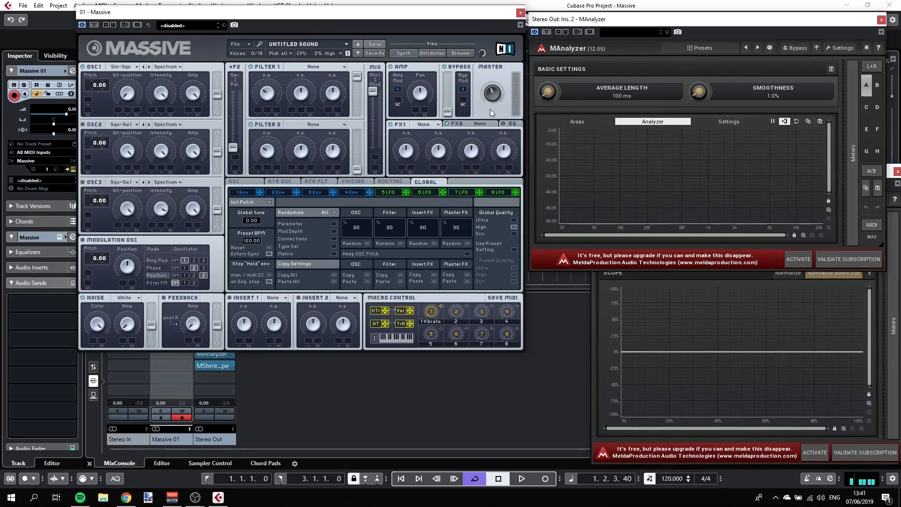
left_click(154, 259)
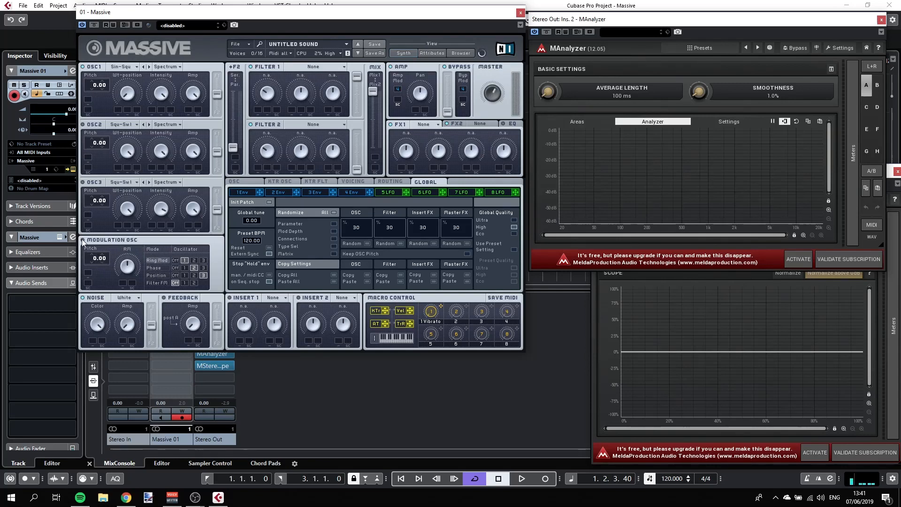
left_click(184, 261)
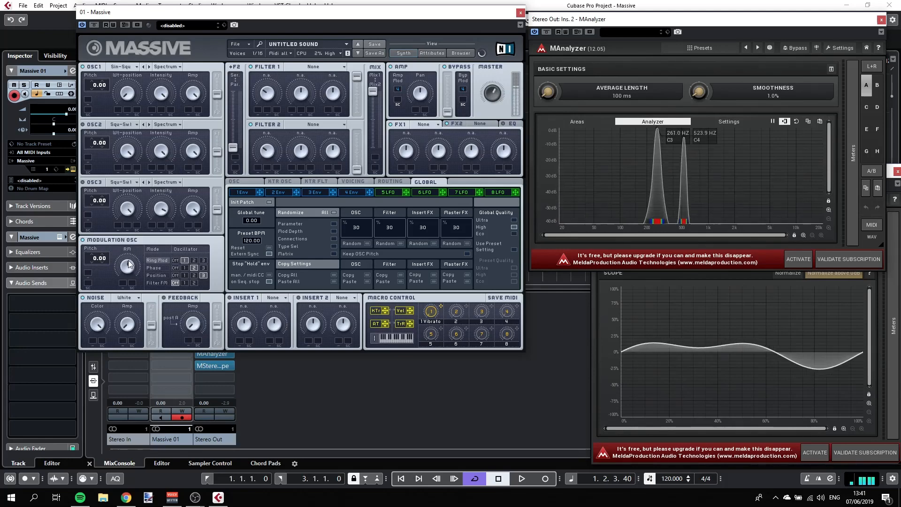
left_click_drag(128, 261, 127, 243)
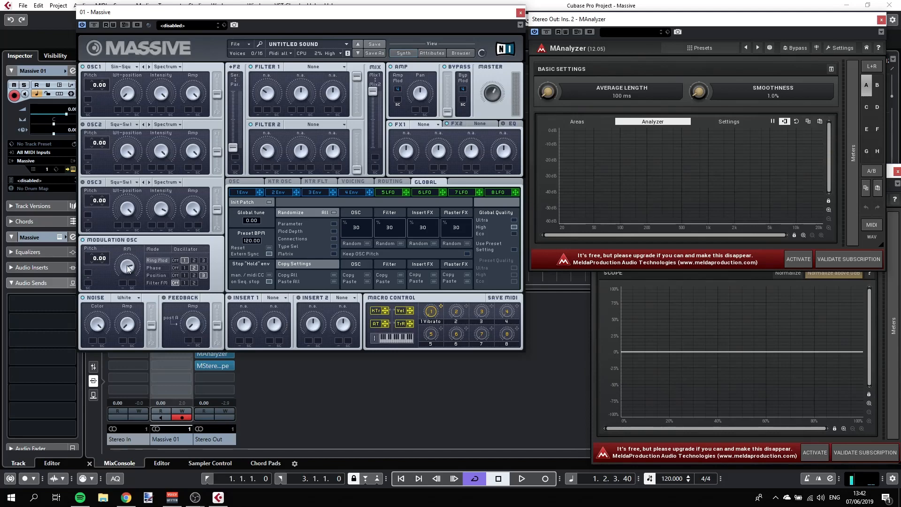
mouse_move(127, 266)
left_mouse_down()
mouse_move(137, 312)
mouse_move(127, 272)
left_mouse_up()
Try the Flenders II wavetable on oscillator 1 with ring modulation, and return the oscillator to Sin-Square
left_click(125, 66)
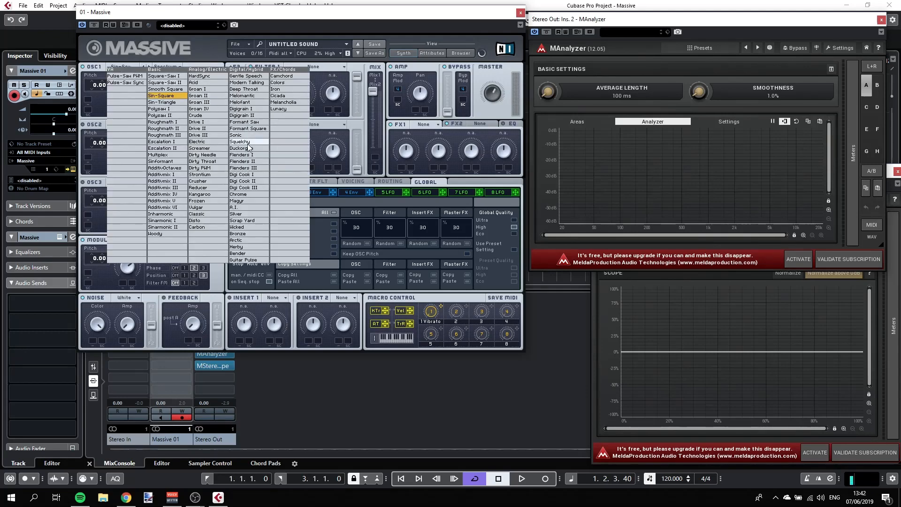
left_click(243, 161)
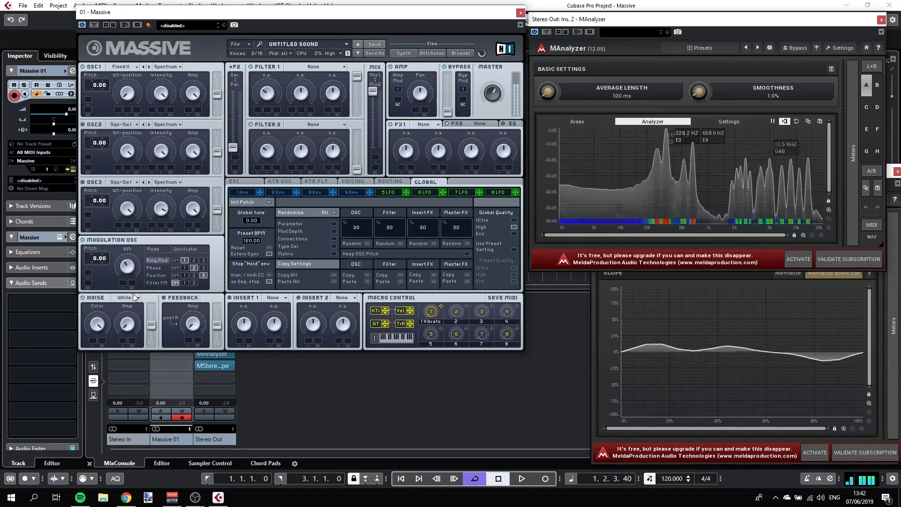
left_click(118, 66)
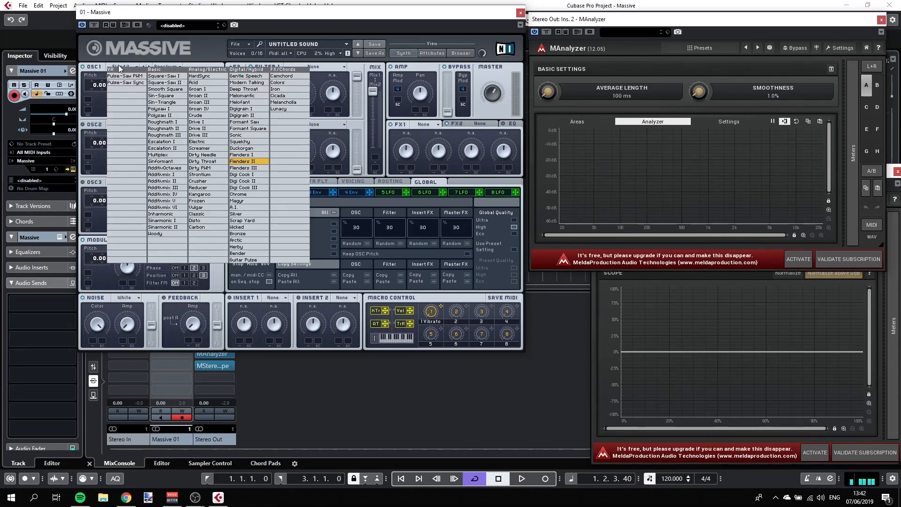
left_click(165, 96)
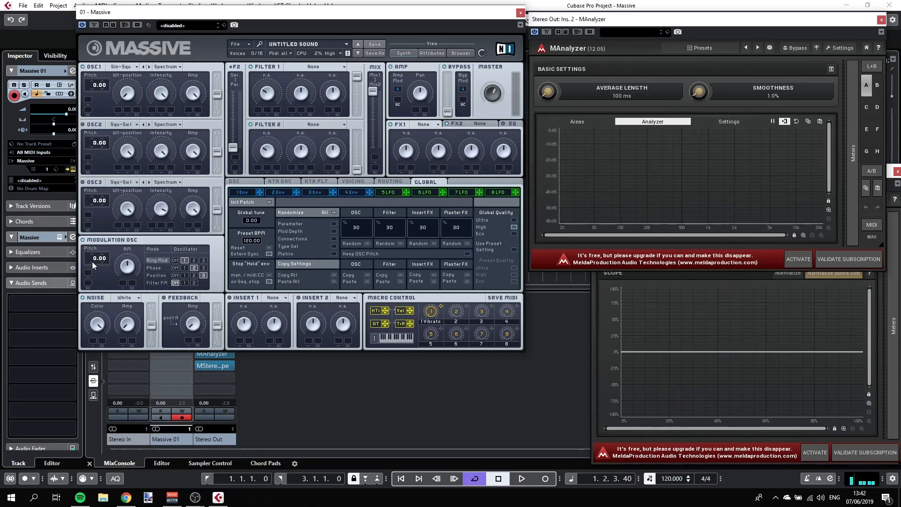
Set the modulation oscillator's pitch to 6.00 and try a Reverb in FX1, removing the effect again
left_click_drag(96, 259, 97, 255)
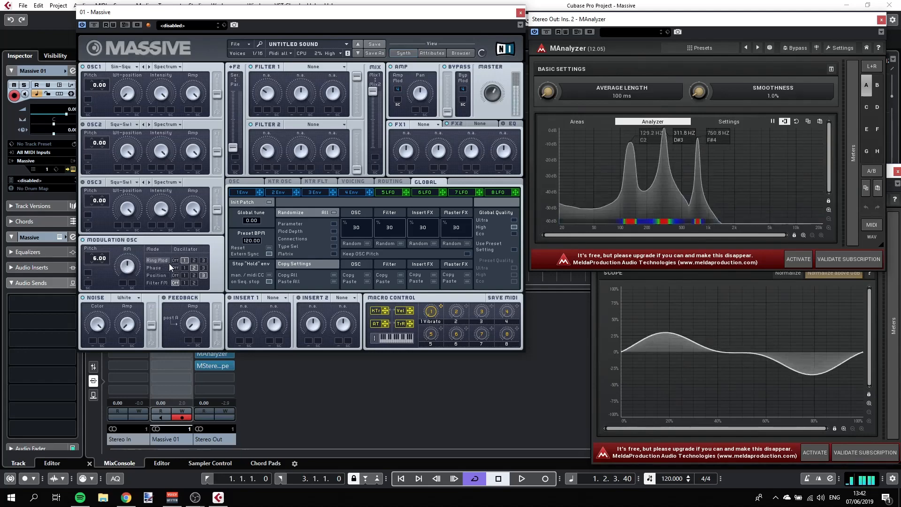
left_click(430, 125)
left_click(426, 137)
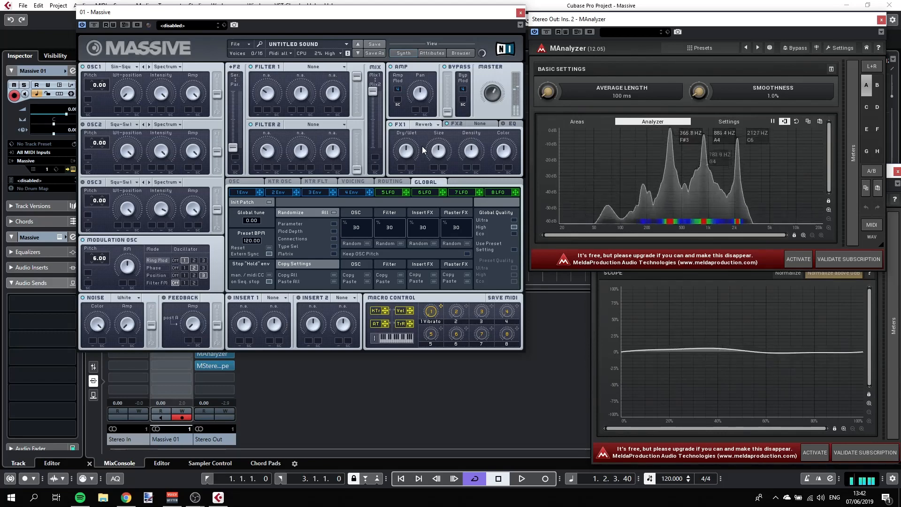
left_click(424, 125)
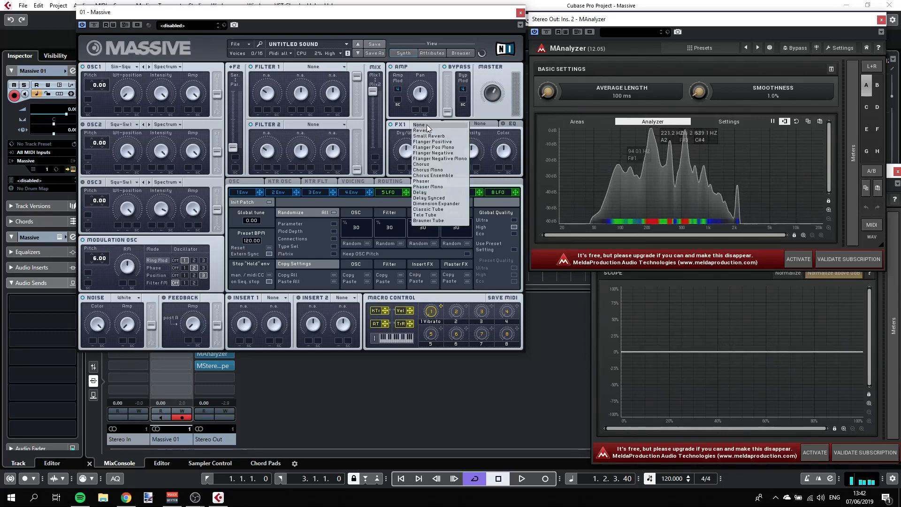
left_click(422, 131)
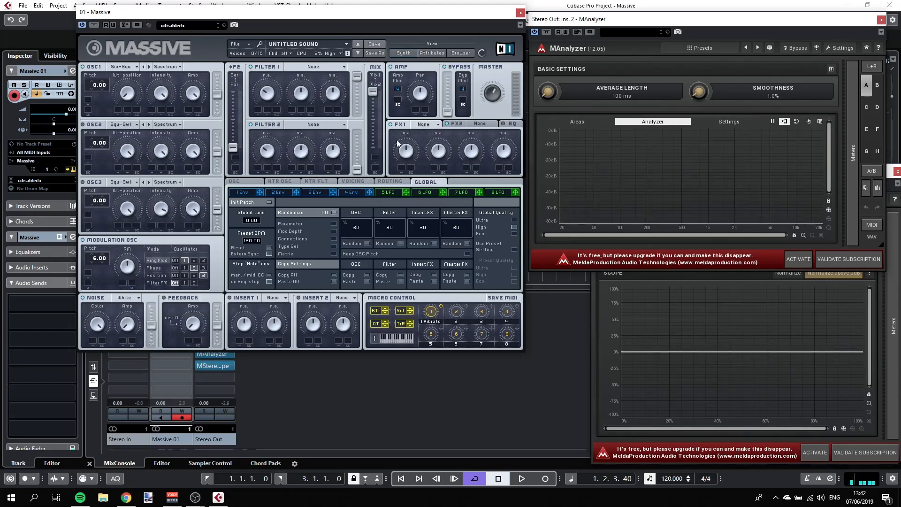
Select Phase modulation with the modulation oscillator's pitch reset to 0.00, and set oscillator 2's wavetable to Sin-Square
left_click(159, 268)
double_click(98, 257)
left_click(120, 125)
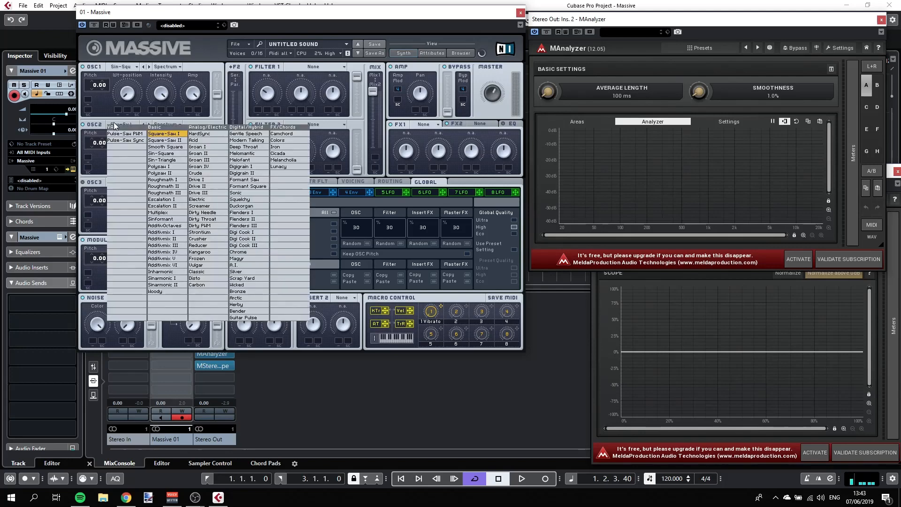
left_click(162, 153)
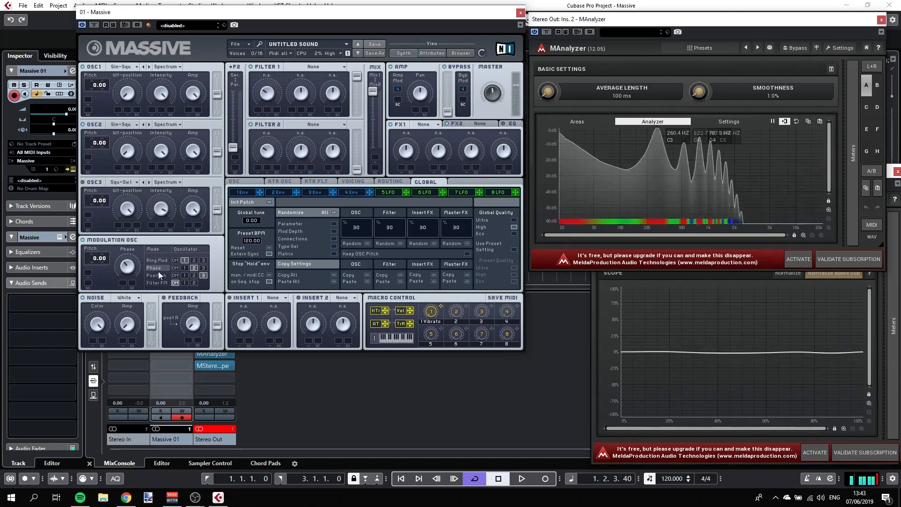
left_click(219, 429)
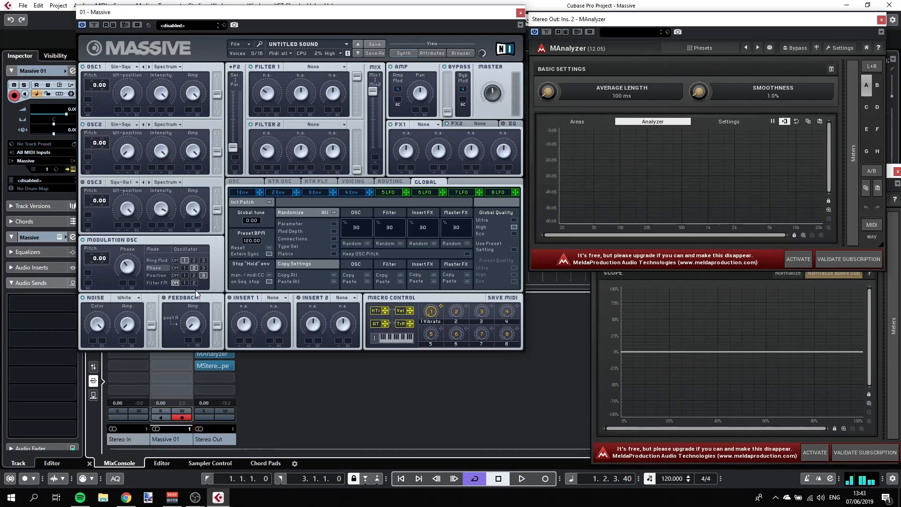
Select Position modulation with the pitch at -12.00 and modulate its amount with LFO 5, crossfading the LFO fully to the upper sine curve
left_click(159, 275)
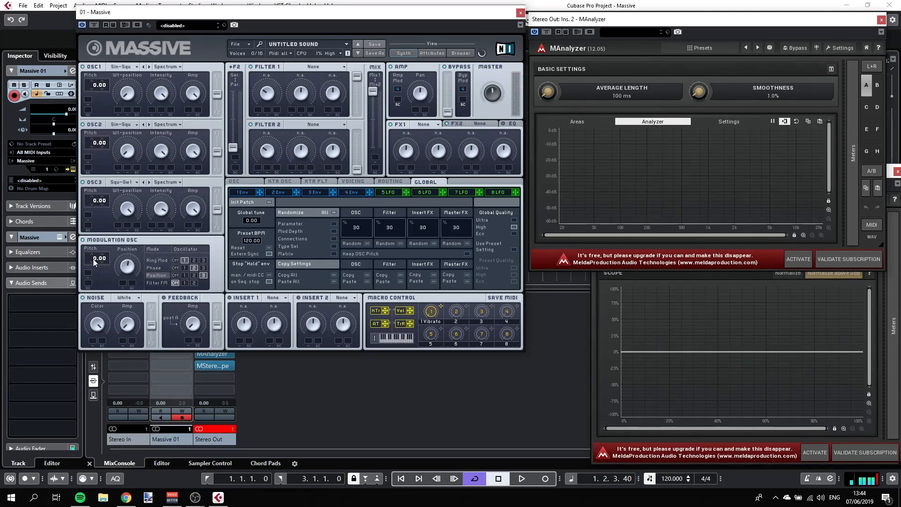
left_click_drag(93, 258, 97, 269)
left_click(403, 192)
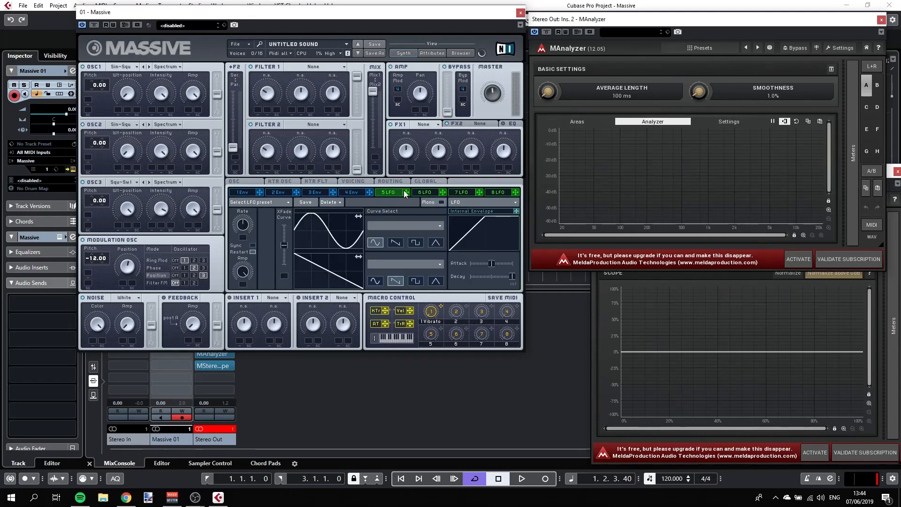
left_click_drag(377, 202, 120, 271)
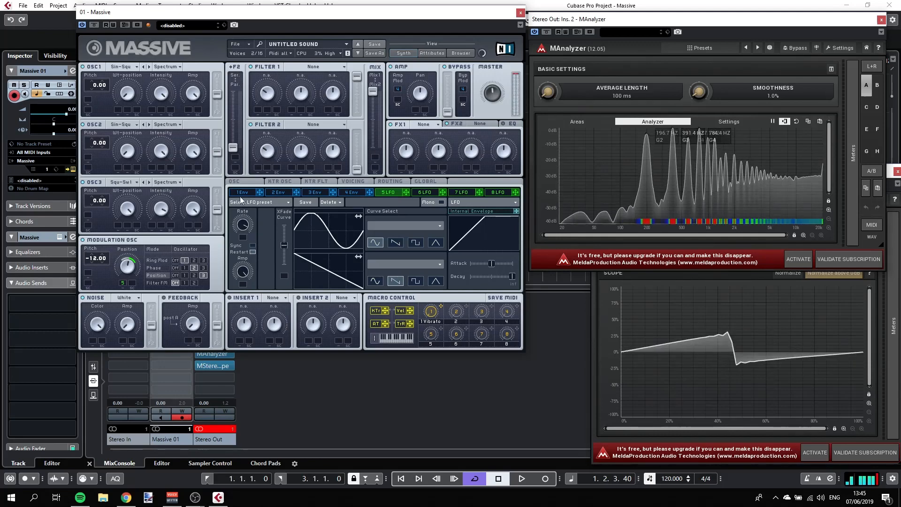
mouse_move(283, 244)
left_mouse_down()
mouse_move(286, 257)
mouse_move(280, 227)
left_mouse_up()
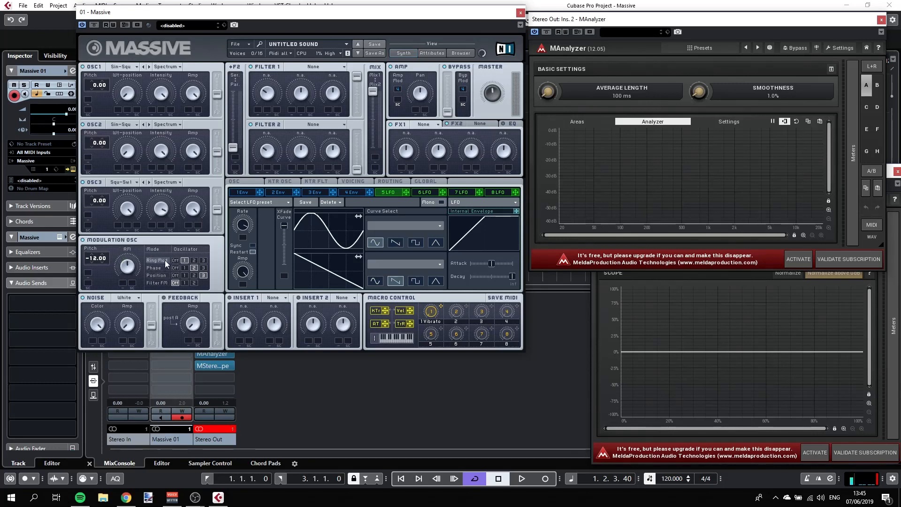
Select Ring Mod and assign LFO 5 to the RM amount, adding a modulation range on the knob
left_click(184, 261)
left_click(193, 261)
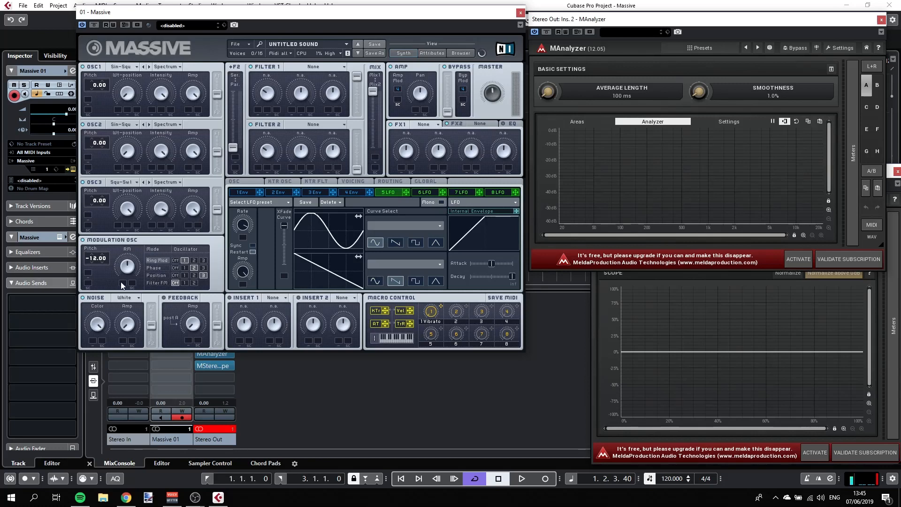
left_click(154, 274)
left_click_drag(123, 285, 123, 284)
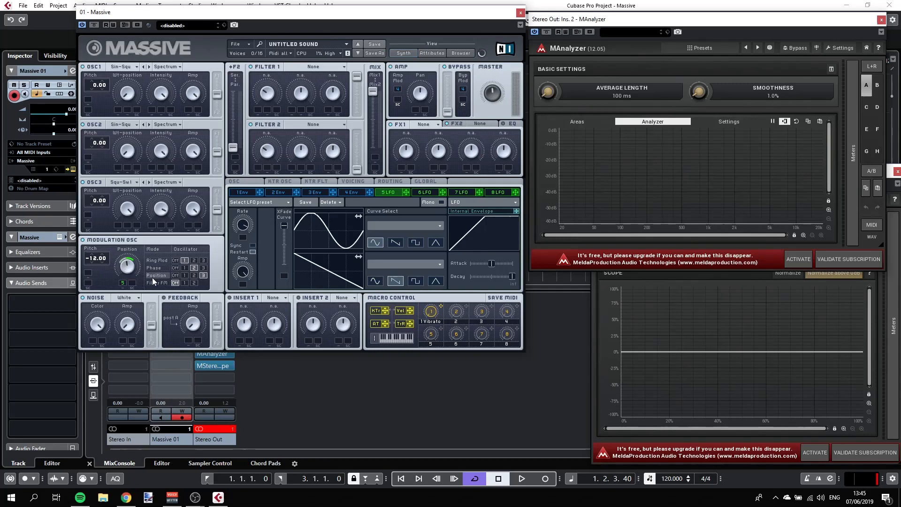
left_click(156, 261)
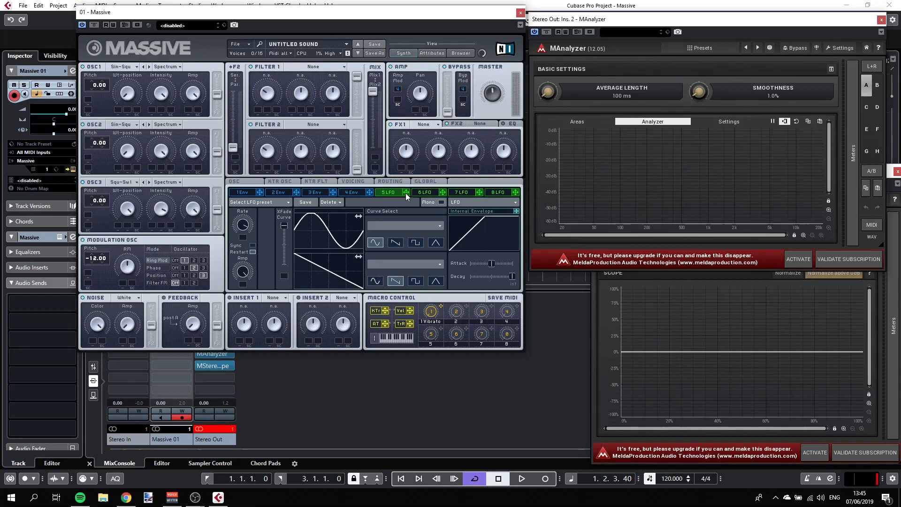
left_click_drag(406, 190, 125, 284)
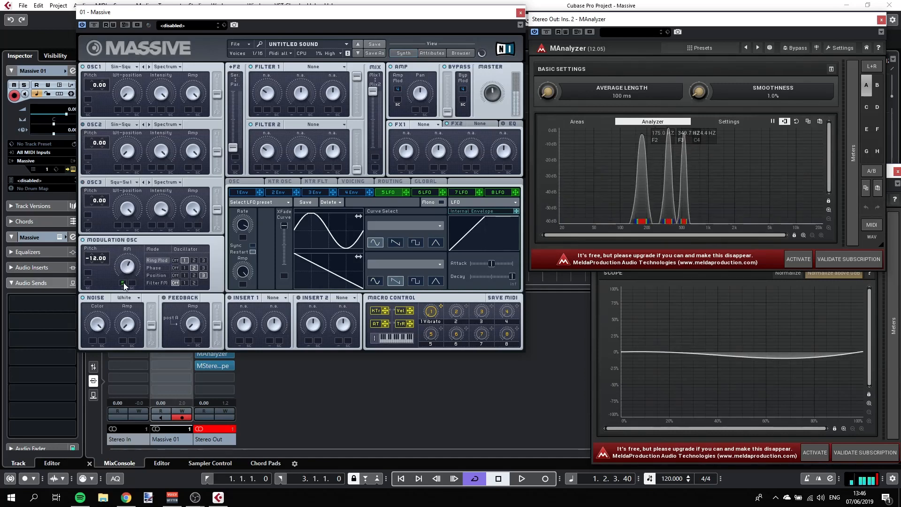
left_click_drag(123, 283, 122, 269)
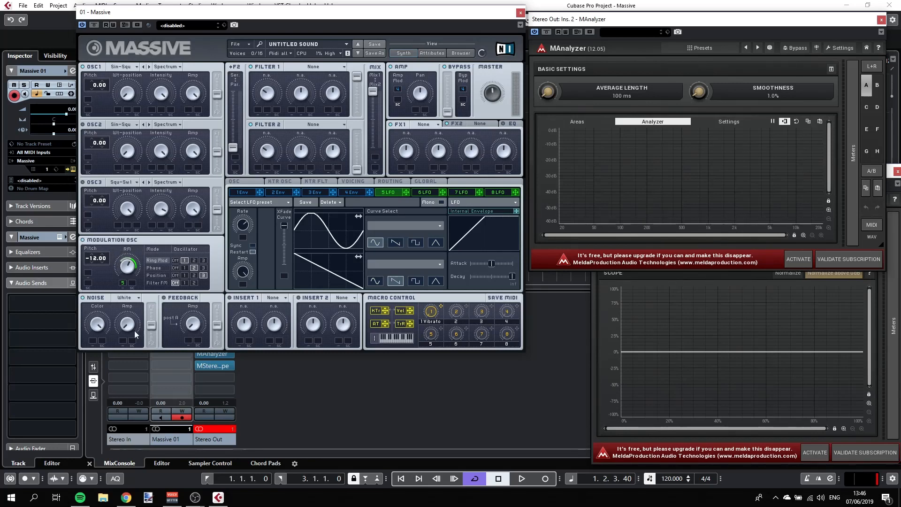
Start a new sound and choose White Noise as the noise oscillator's type
left_click(247, 45)
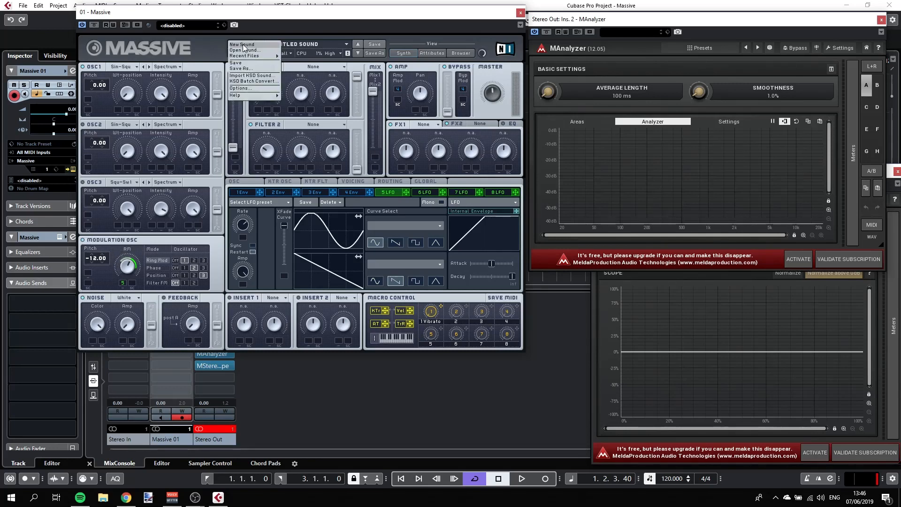
left_click(245, 44)
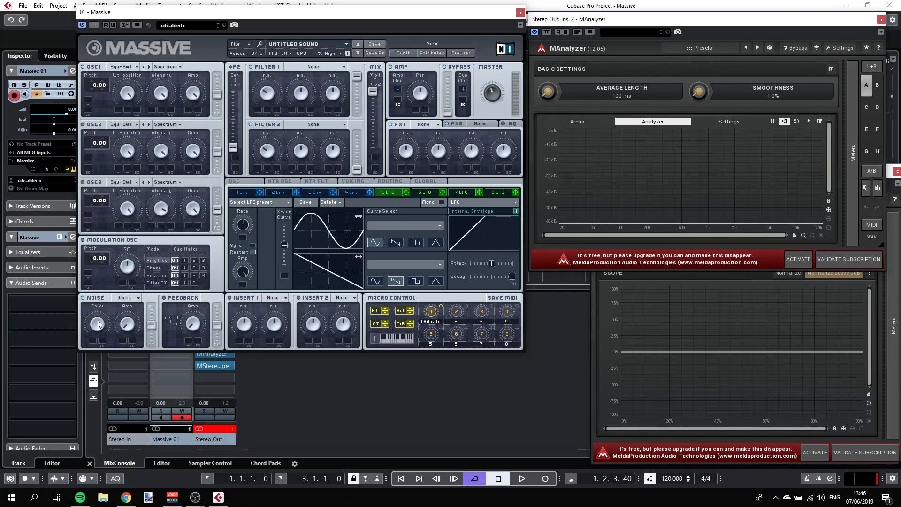
left_click(132, 297)
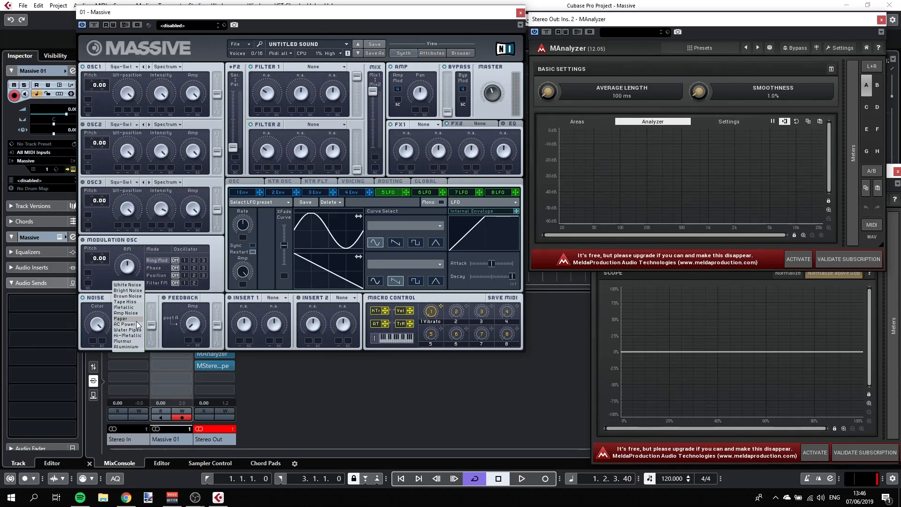
left_click(127, 286)
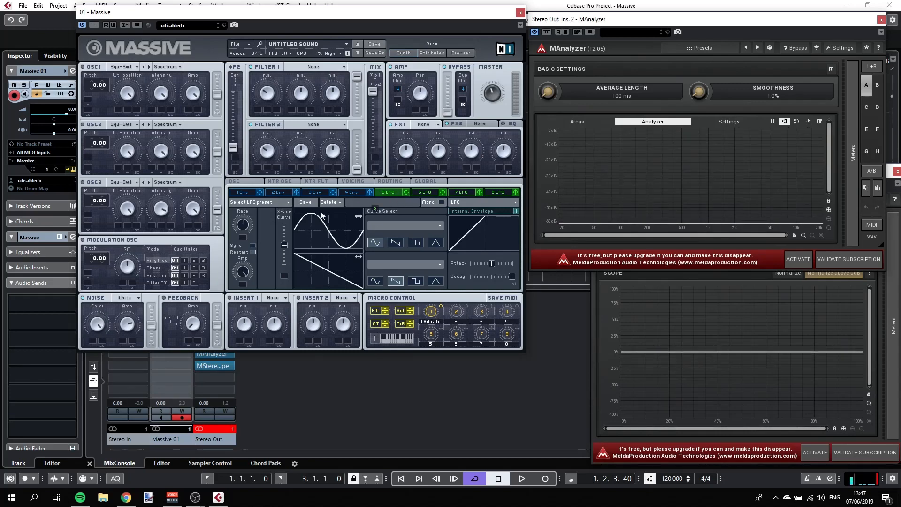
Modulate the noise Color with LFO 5, adjusting the Color setting and varying the LFO's curve crossfade
mouse_move(321, 215)
left_mouse_down()
mouse_move(121, 291)
mouse_move(92, 340)
left_mouse_up()
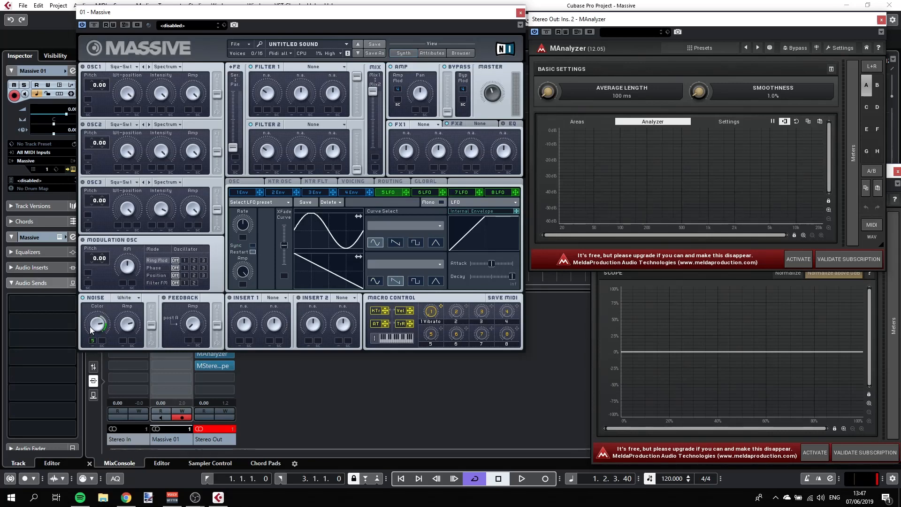
left_click_drag(98, 325, 113, 345)
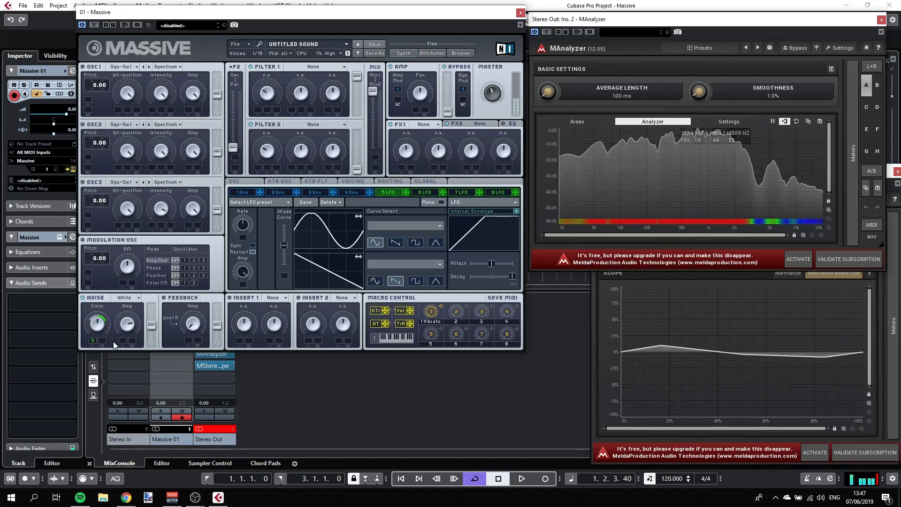
left_click_drag(285, 246, 289, 213)
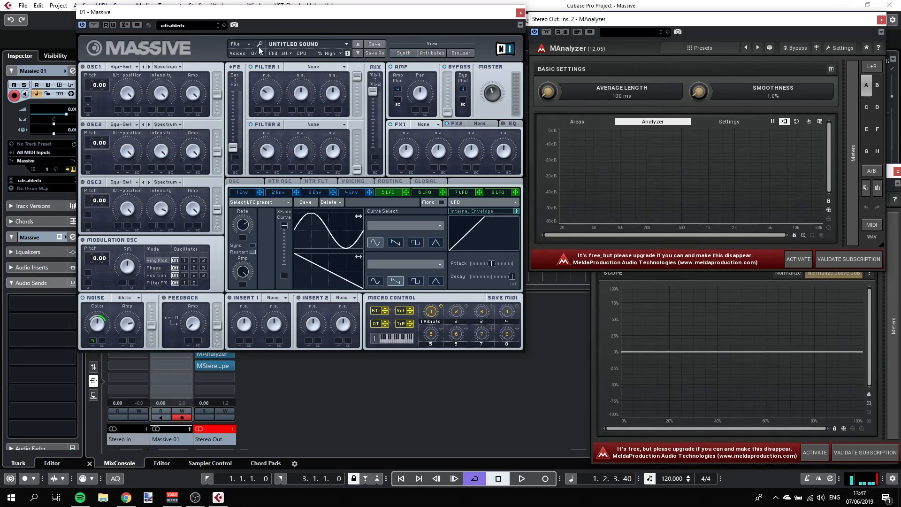
Discard the noise patch by creating another new sound
left_click(242, 44)
left_click(246, 46)
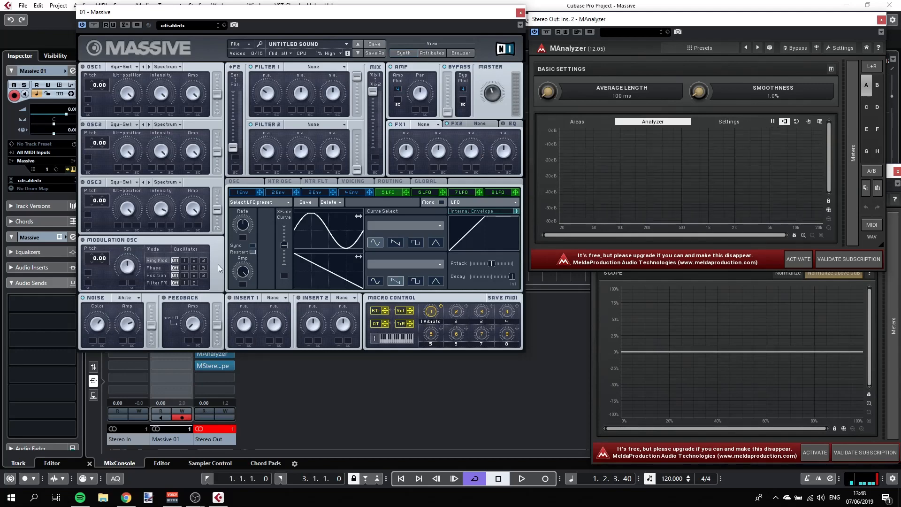
Shape envelope 4 into a short percussive decay by lowering its Attack, Decay and decay Level
left_click(359, 193)
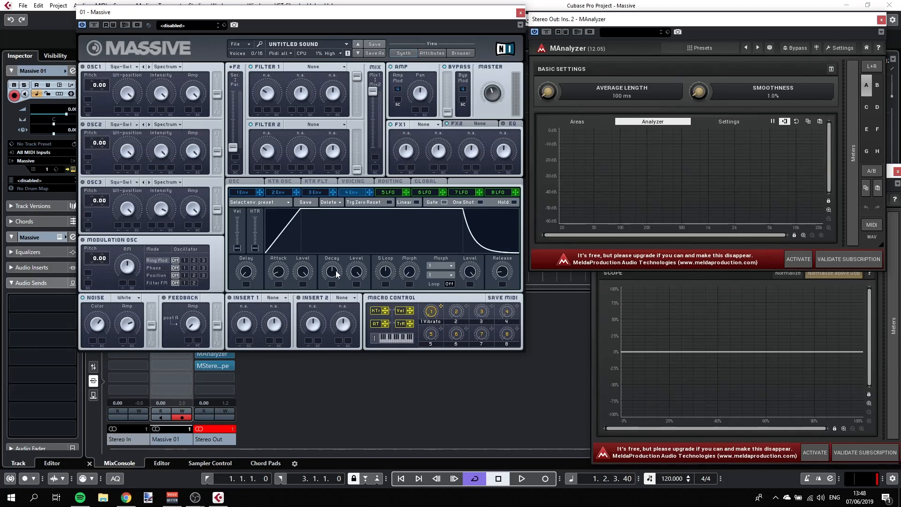
left_click_drag(332, 273, 359, 322)
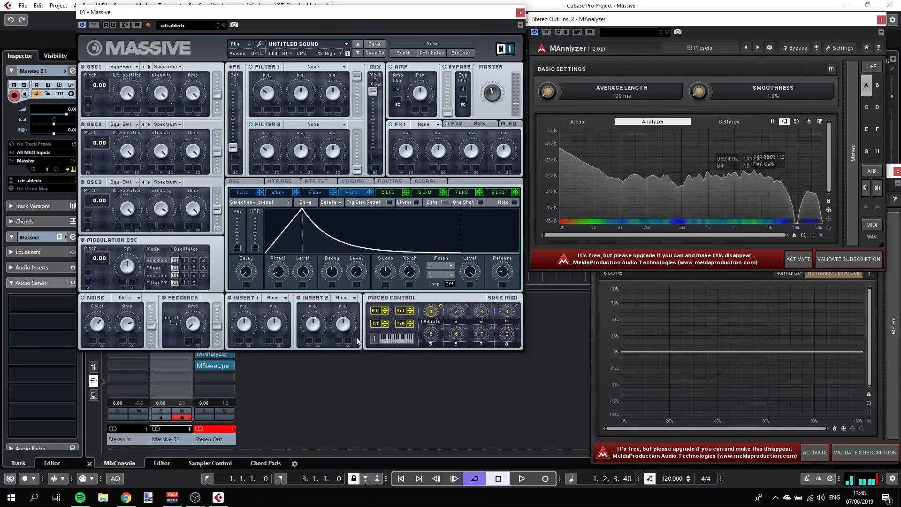
left_click_drag(279, 272, 281, 285)
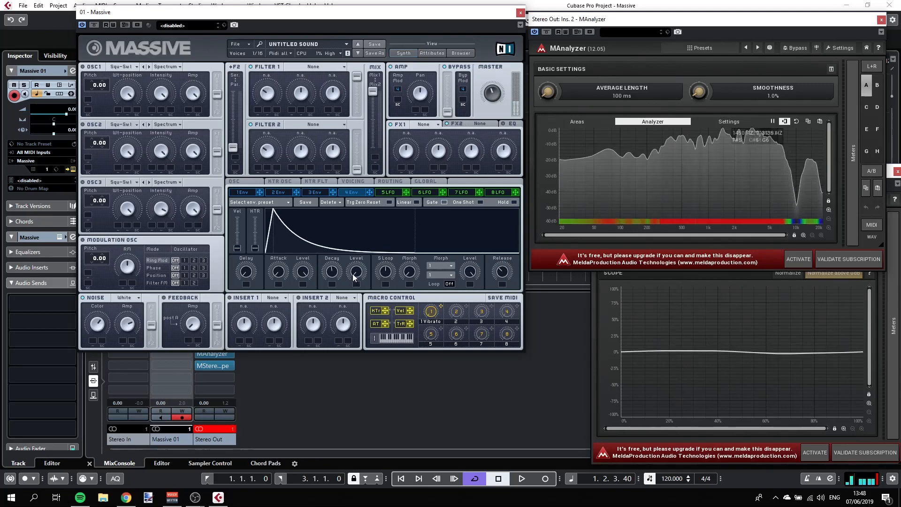
left_click_drag(353, 274, 325, 286)
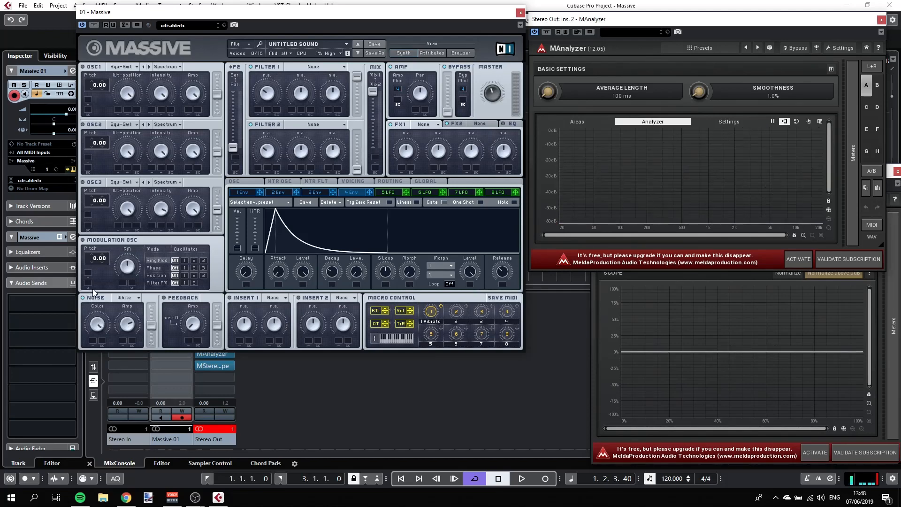
Reset the Stereo Out clip indicator, set FX1 to Reverb and lower its Dry/Wet amount
left_click(219, 404)
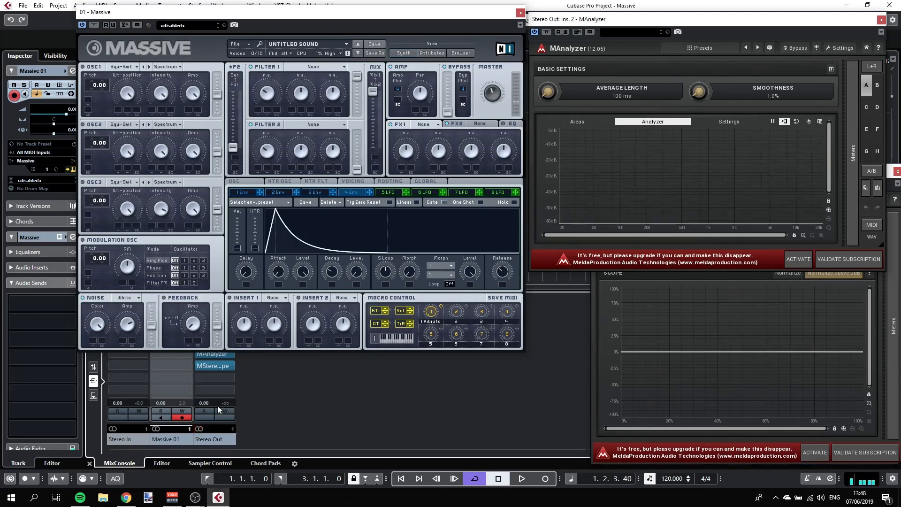
left_click(412, 124)
left_click(416, 168)
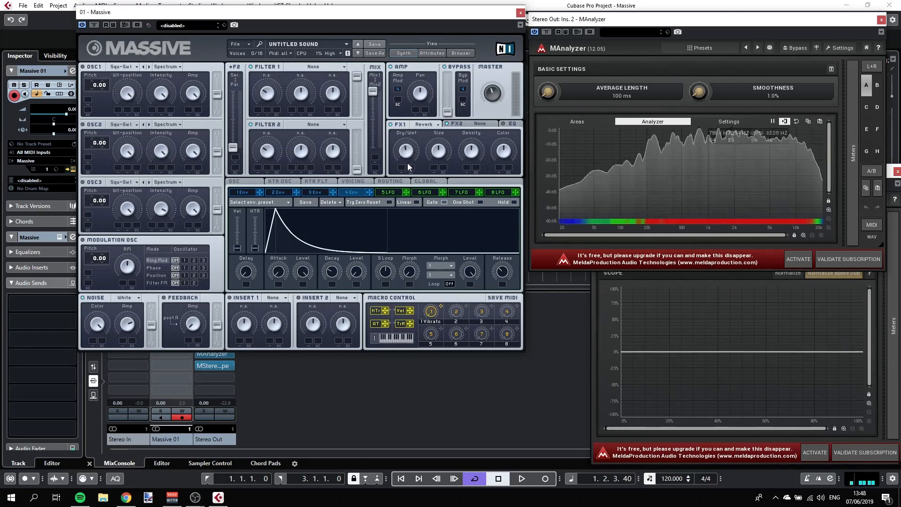
left_click_drag(410, 143, 407, 157)
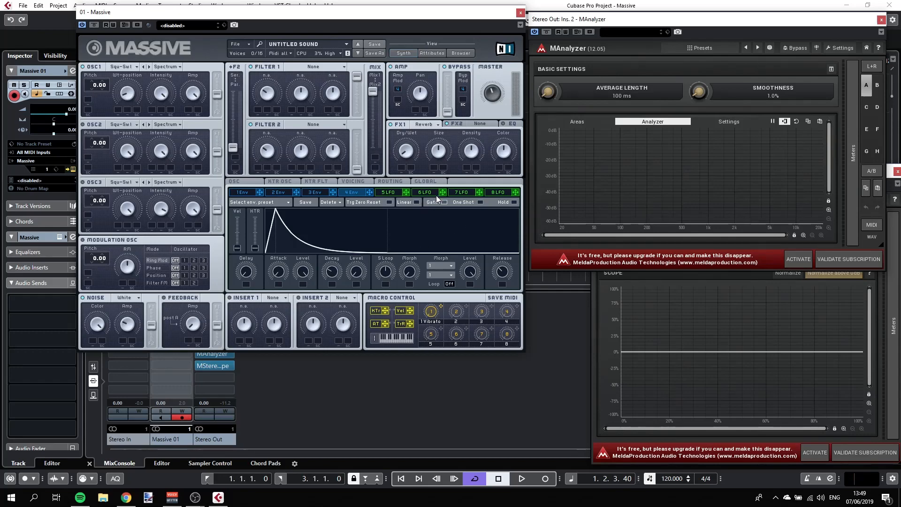
Change the signal routing so the feedback is picked up after Filter 1
left_click(388, 182)
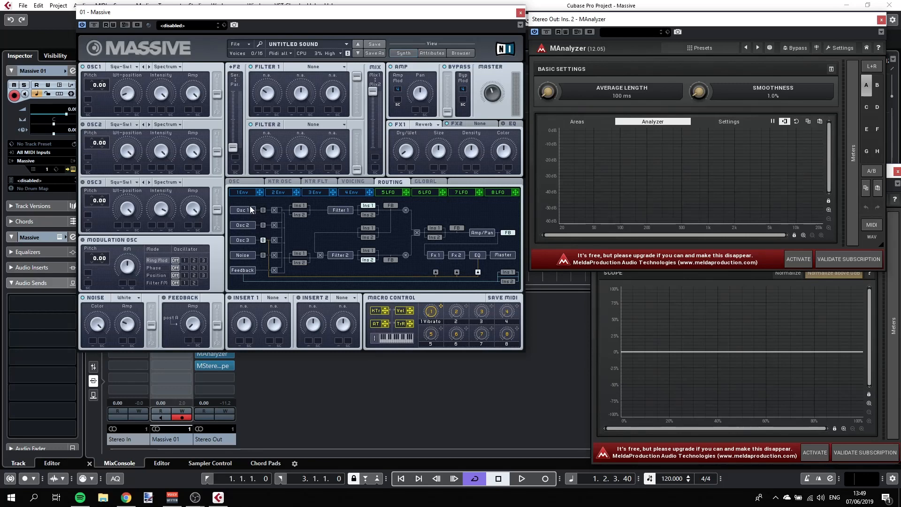
left_click(390, 206)
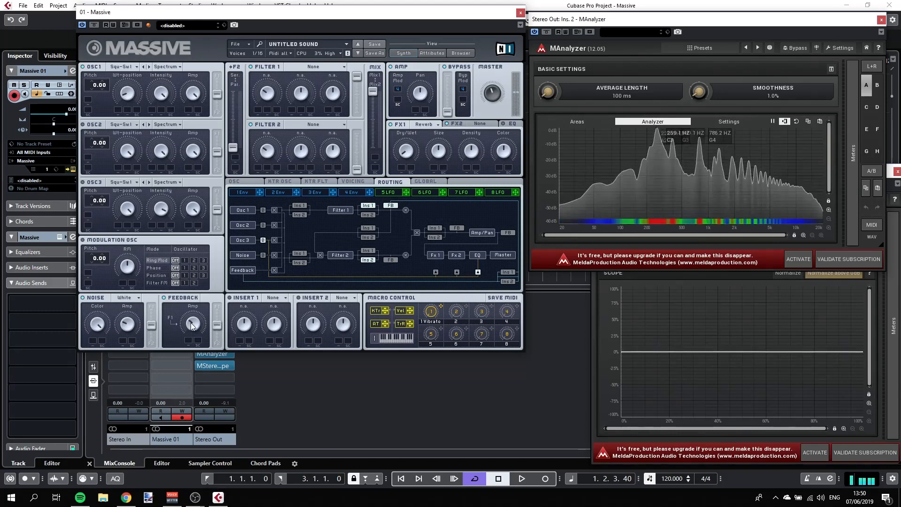
Start a new sound and set FX1 to Reverb, clearing the Stereo Out clip indicator
left_click(245, 43)
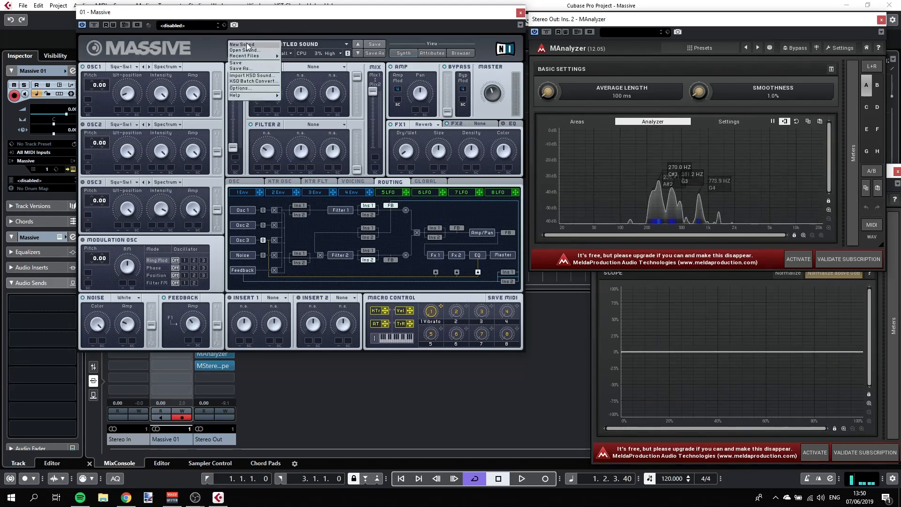
left_click(245, 43)
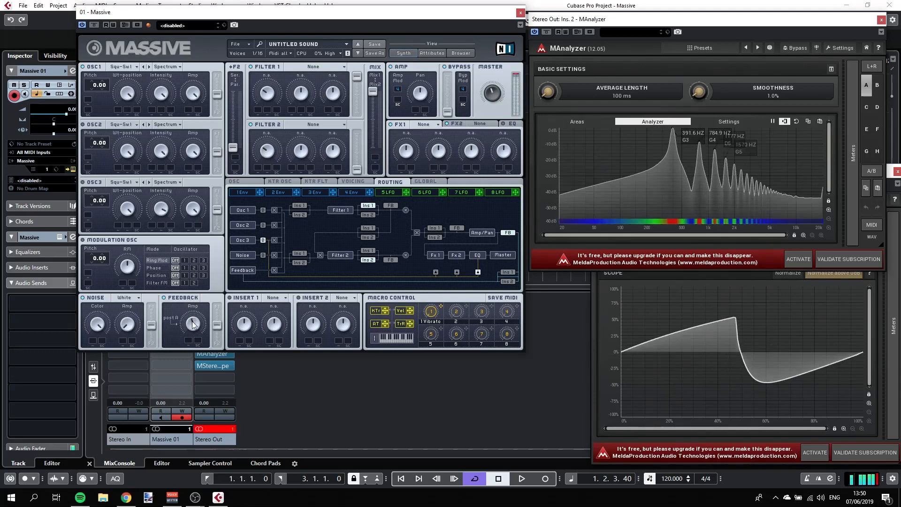
left_click(219, 425)
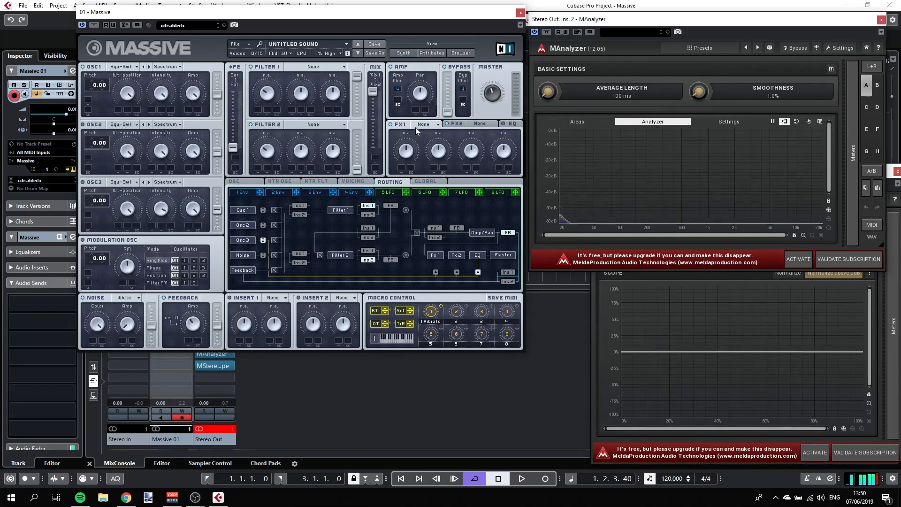
left_click(433, 125)
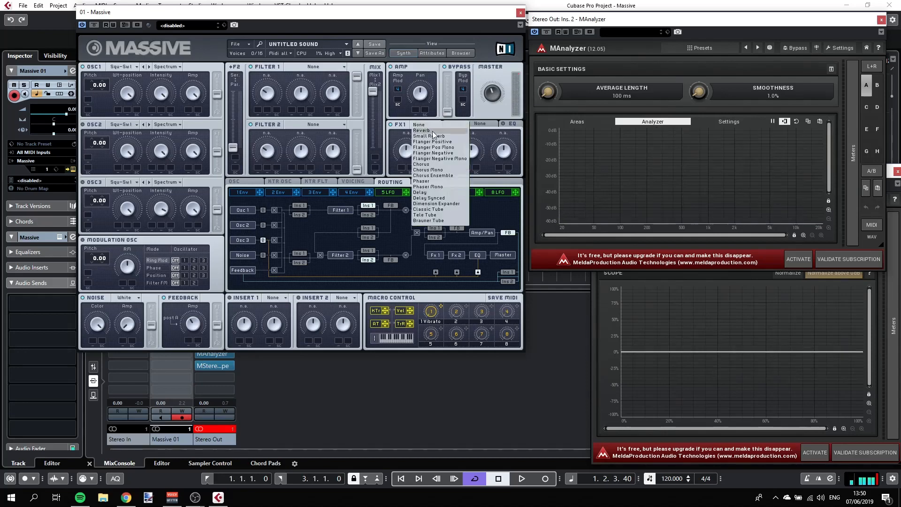
left_click(437, 202)
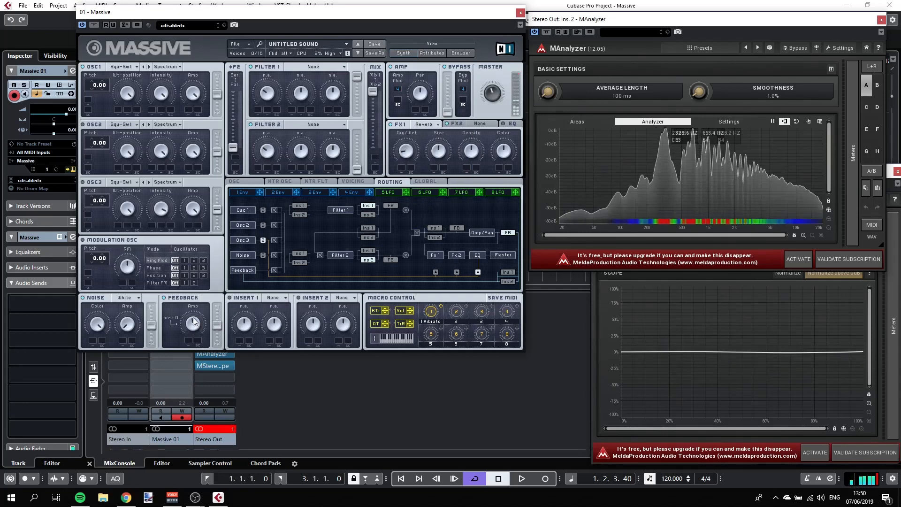
left_click(224, 425)
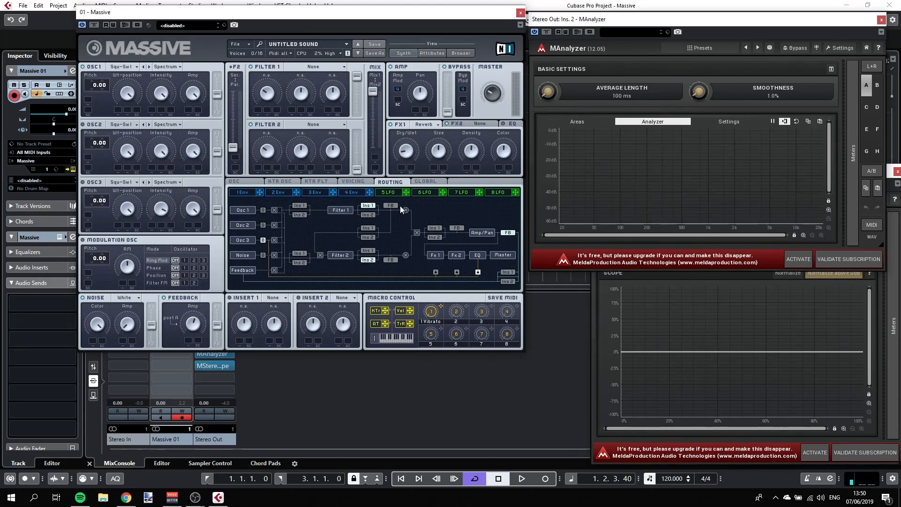
Move the feedback pickup to before the Amp, and return it to after Amp/Pan
left_click(456, 228)
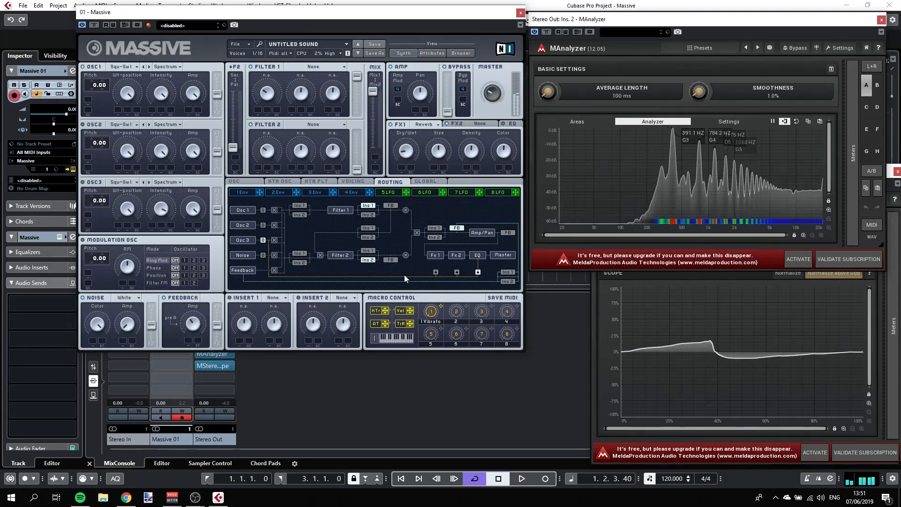
left_click(508, 232)
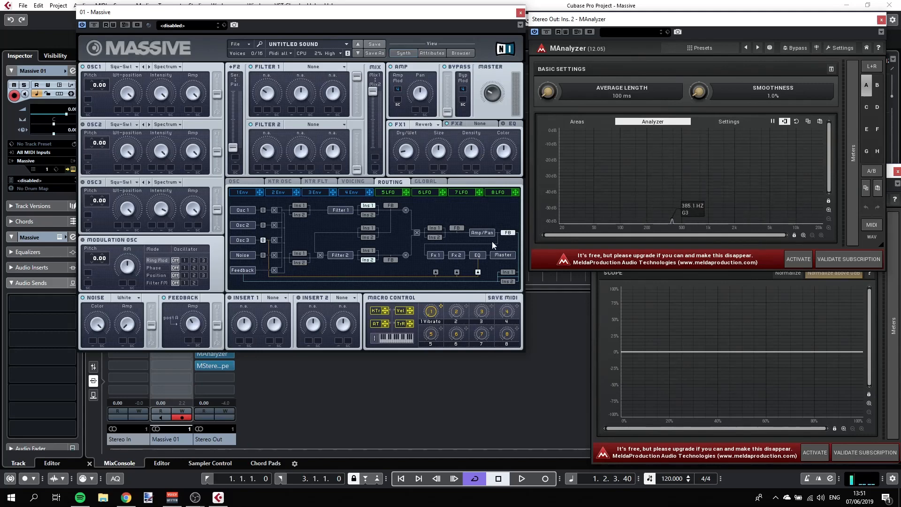